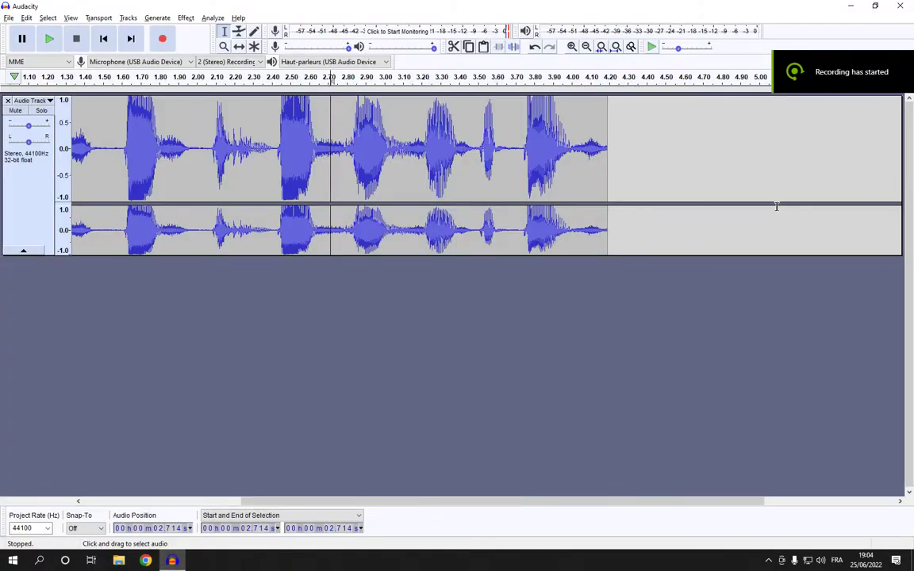
Place the play position at 5.1 s, equalise both stereo channel heights, and zoom out
click(775, 206)
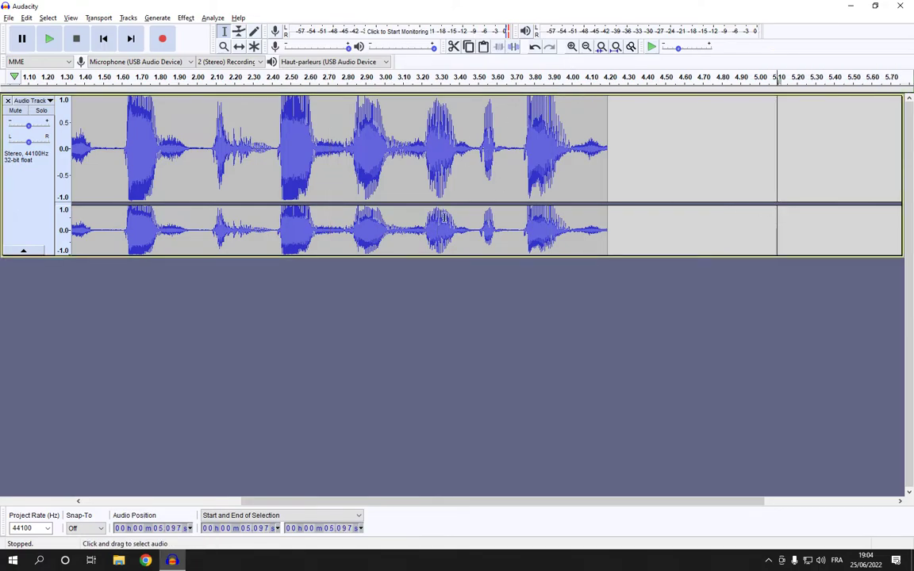
drag(397, 204, 397, 167)
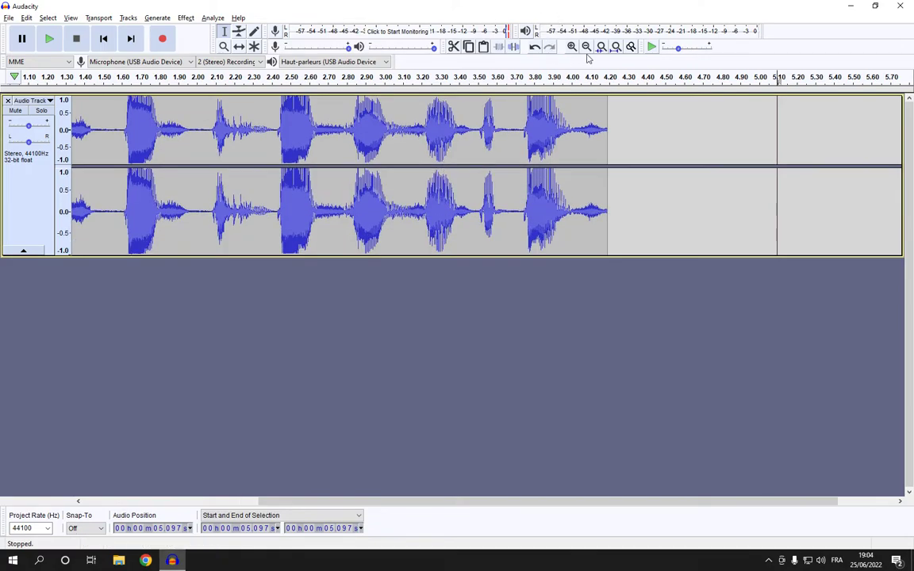
click(586, 46)
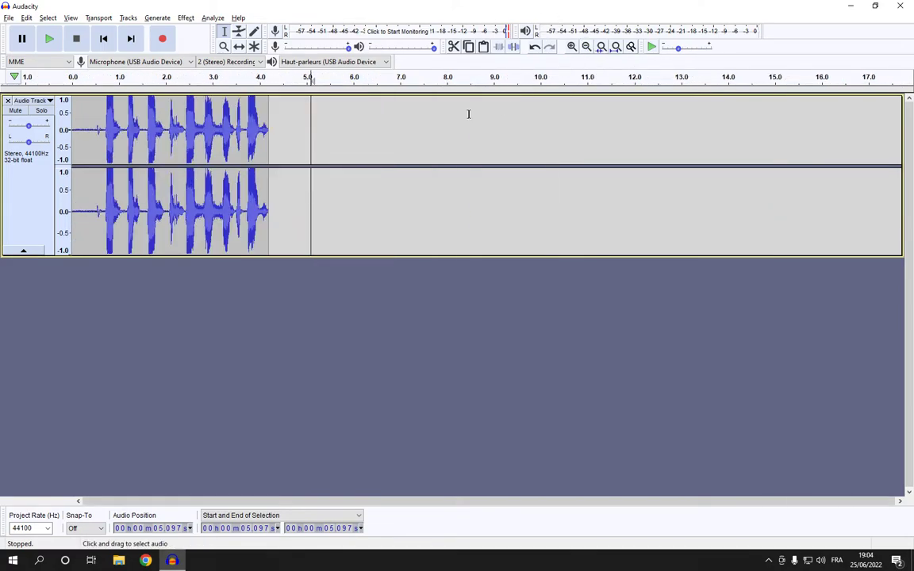
click(7, 18)
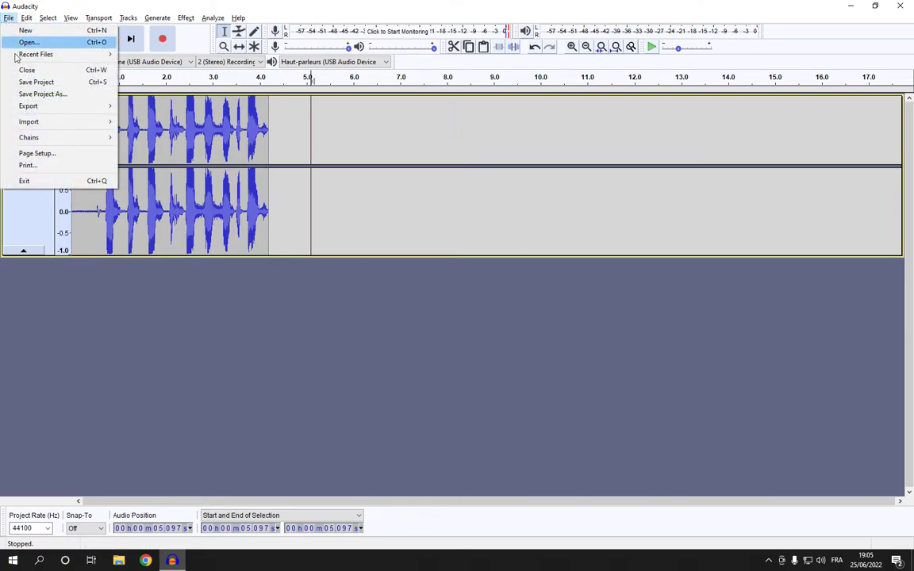
mouse_move(29, 122)
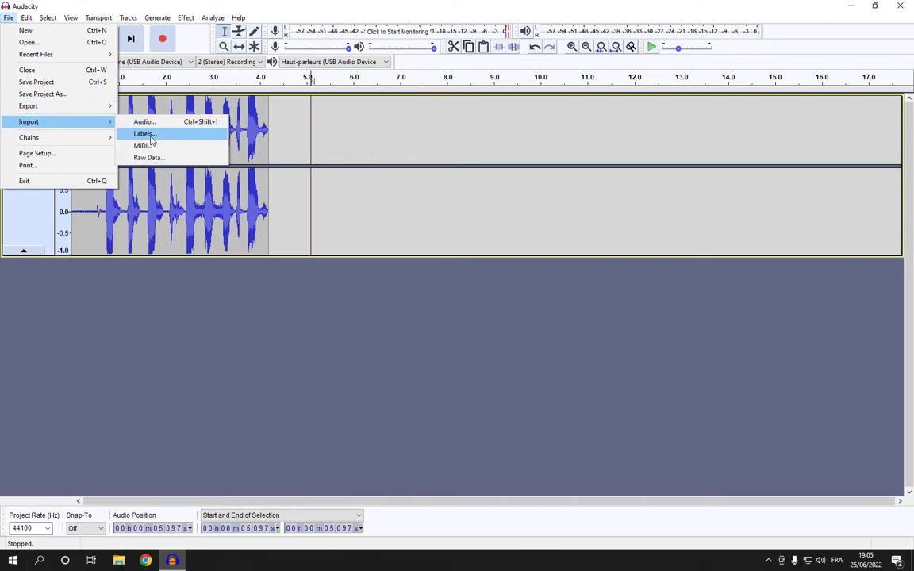
click(160, 138)
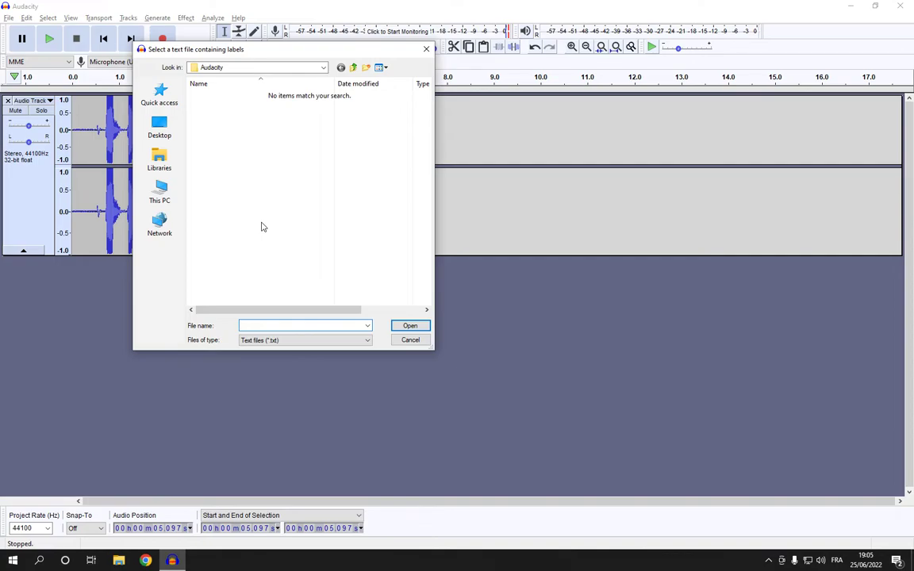
click(410, 339)
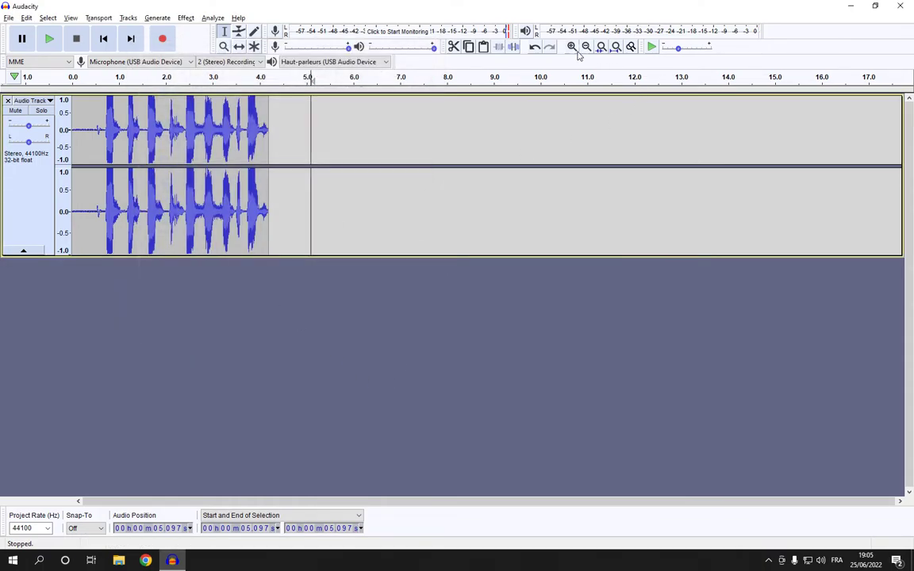
click(571, 46)
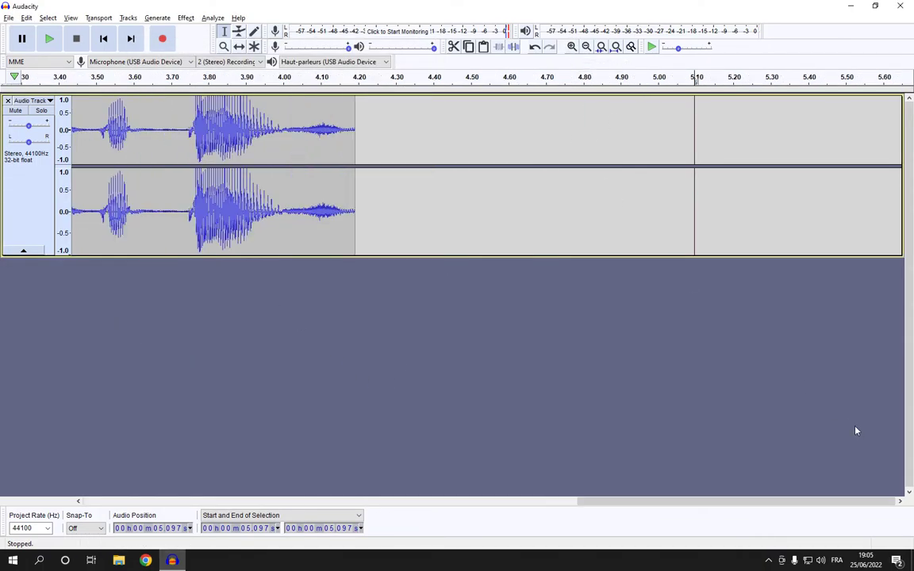
drag(667, 501, 107, 483)
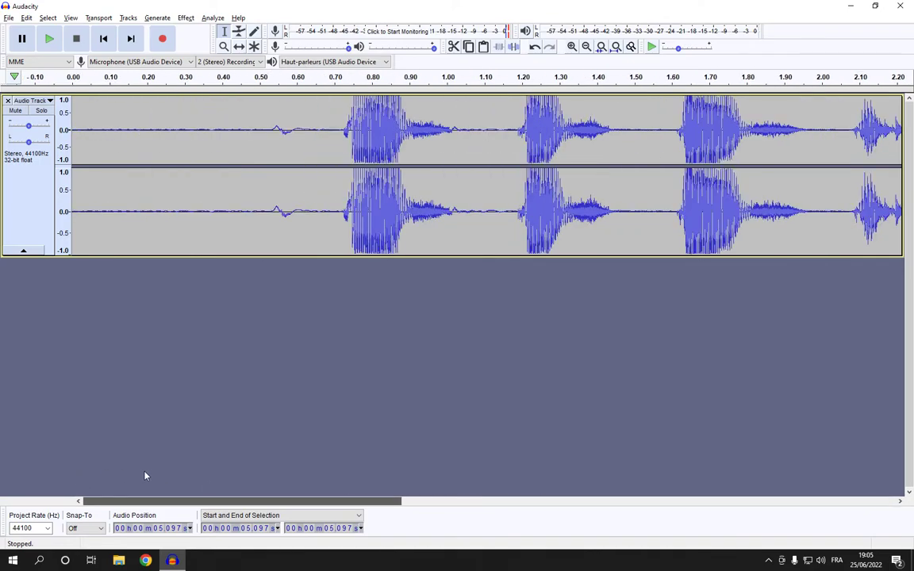
drag(200, 484, 159, 433)
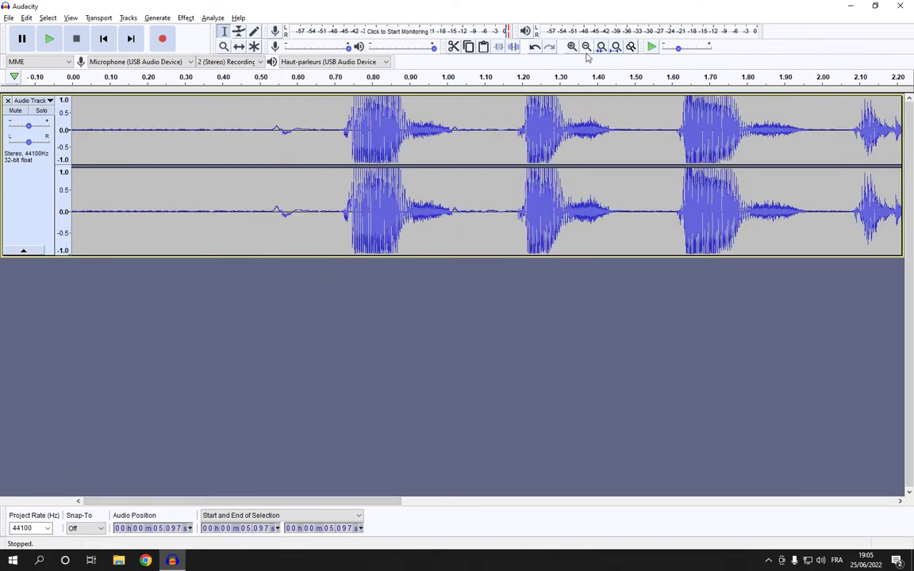
click(587, 46)
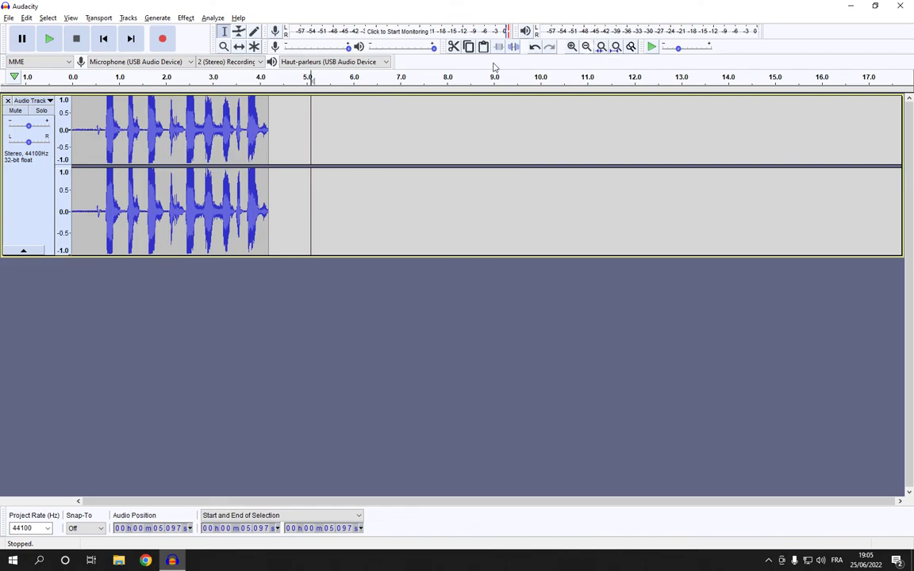